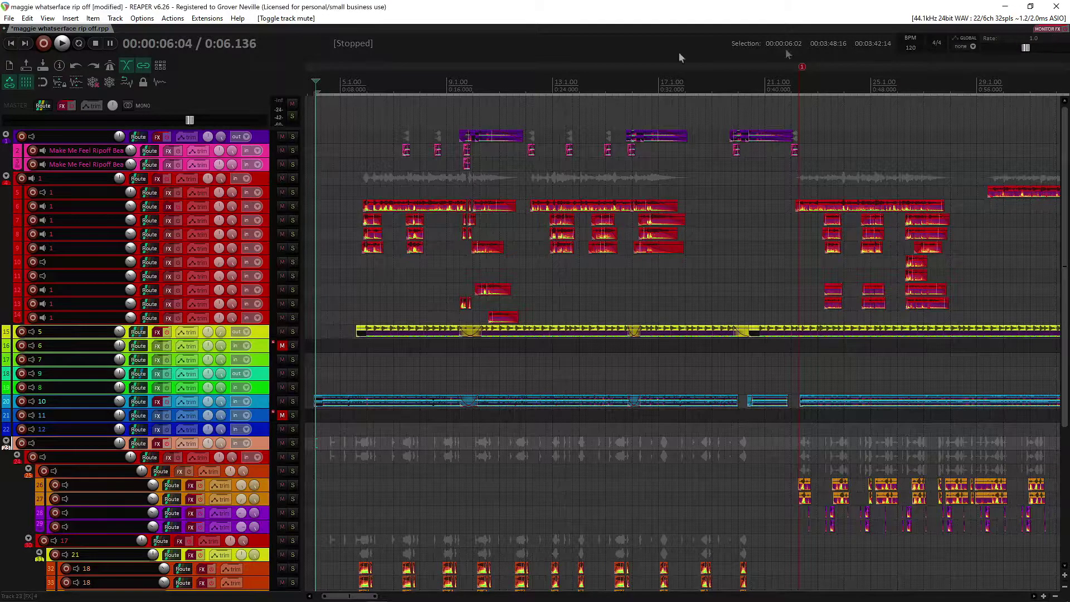
Open the Monitoring FX chain from the View menu to show Audeze Reveal
click(51, 19)
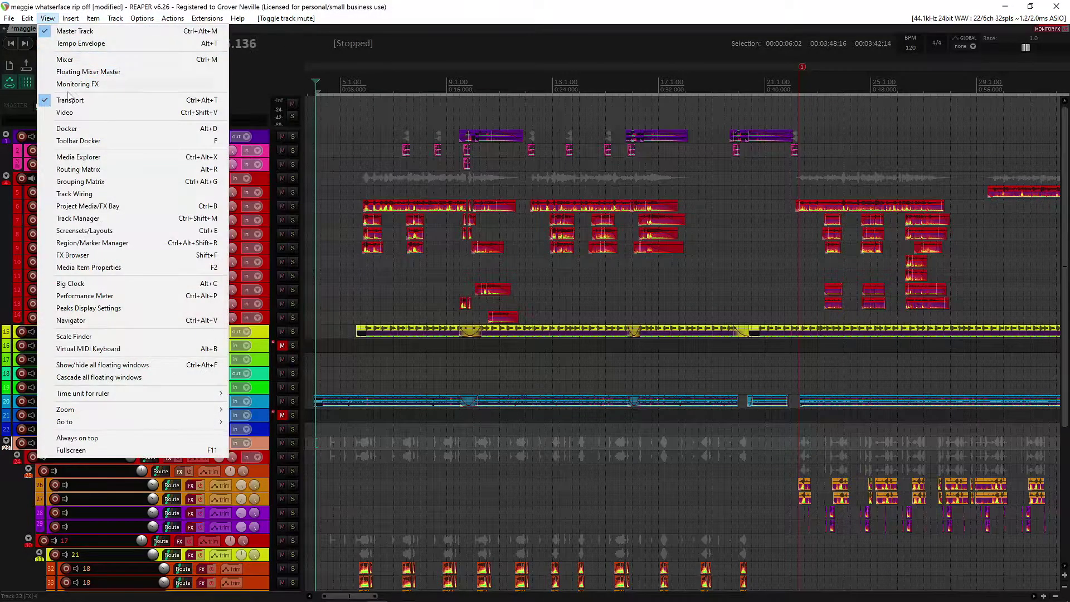
click(75, 85)
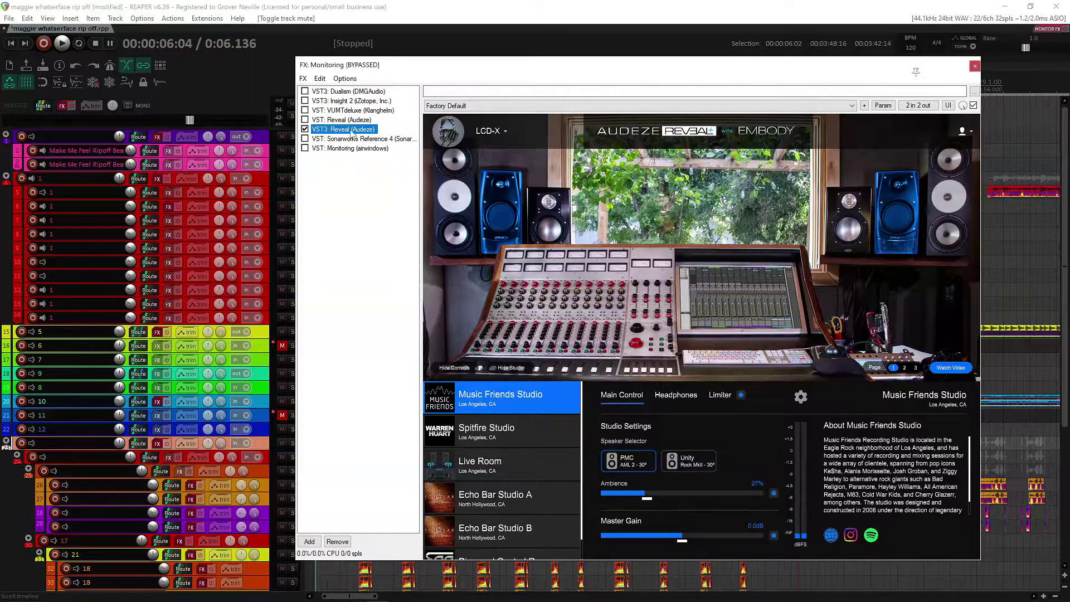
Un-bypass the monitoring FX chain using the MONITOR FX indicator at top right
click(1058, 30)
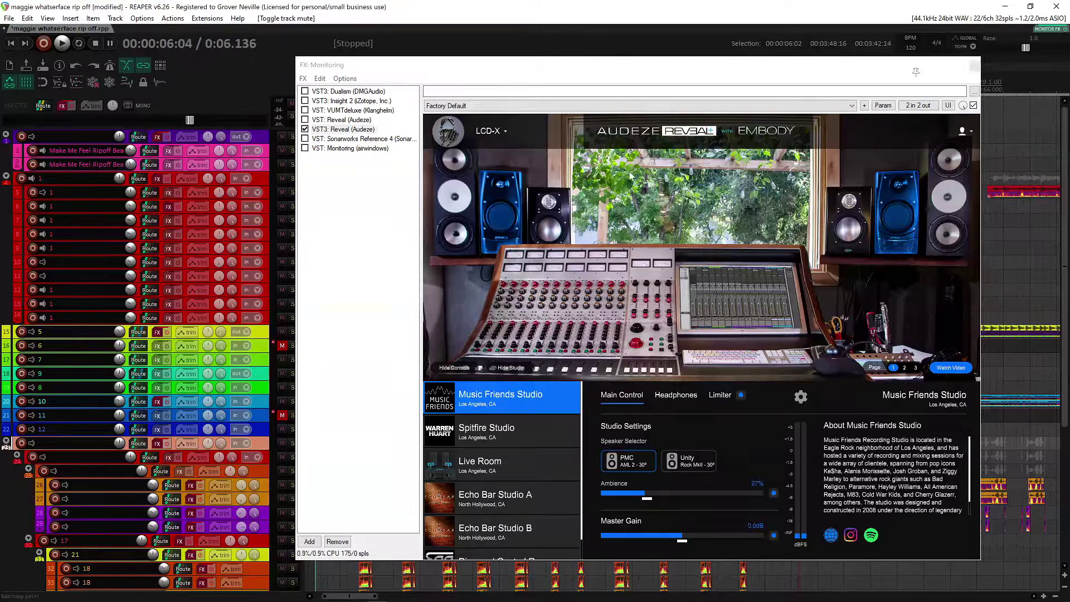